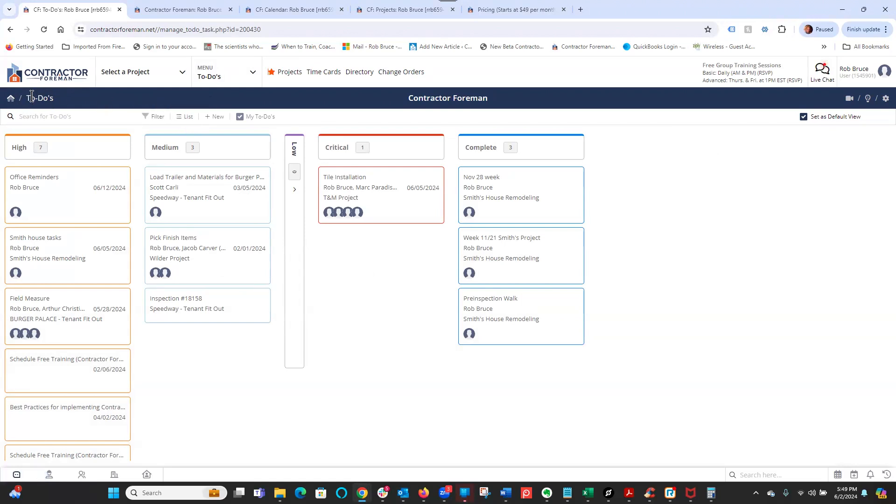
- Review the To-Do filter options and clear the Set as Default View option
left_click(59, 117)
left_click(155, 117)
left_click_drag(352, 255, 365, 257)
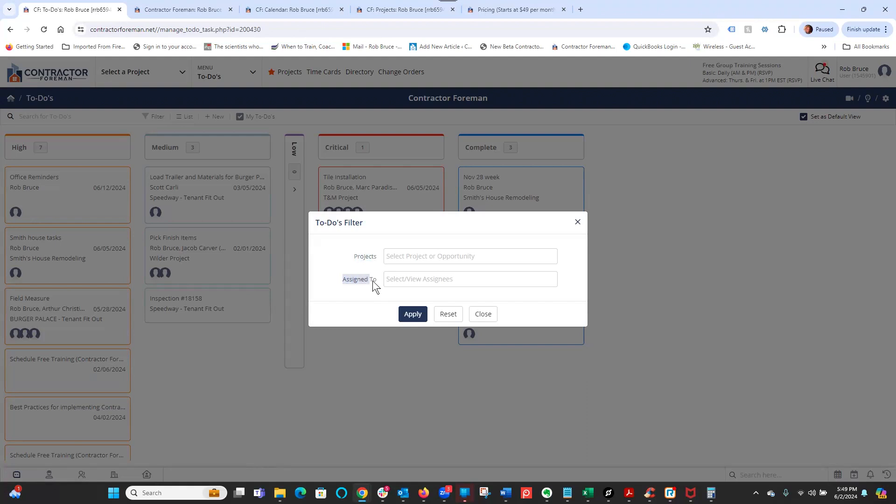
left_click(489, 315)
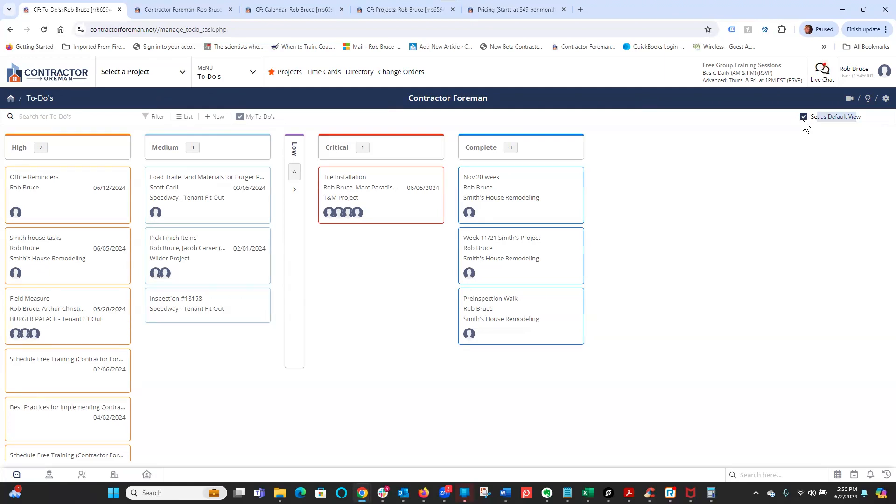
left_click(804, 116)
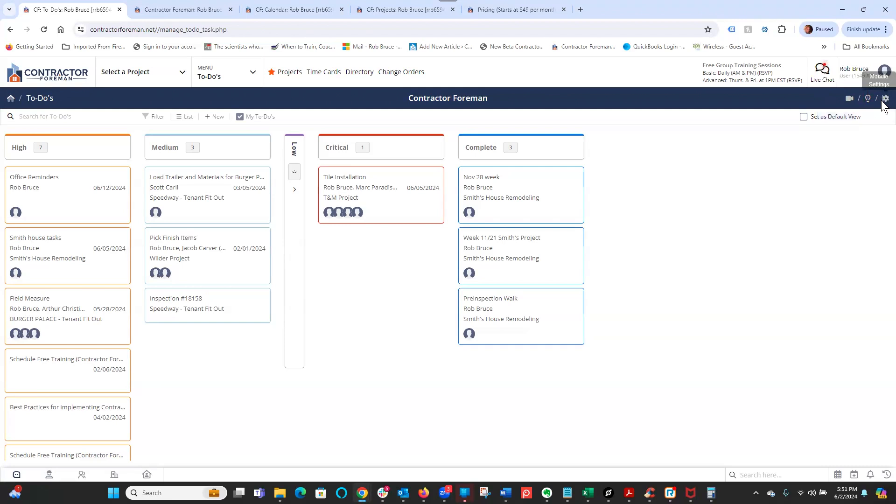
- Open the To-Do module settings and review the module name and priority label editors without saving
left_click(885, 99)
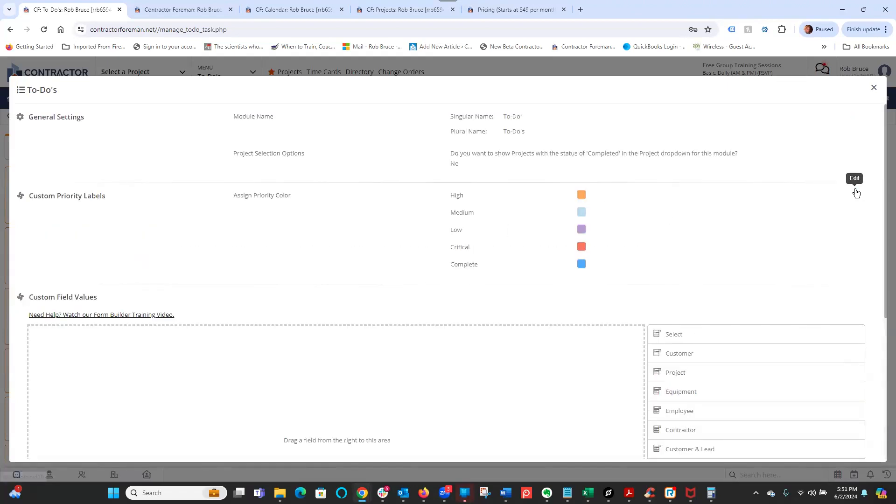
left_click(855, 119)
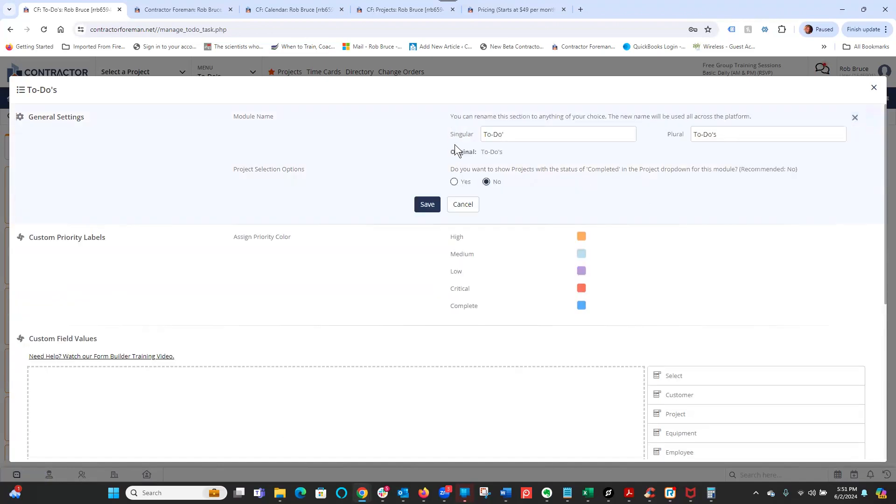
left_click_drag(516, 132, 450, 135)
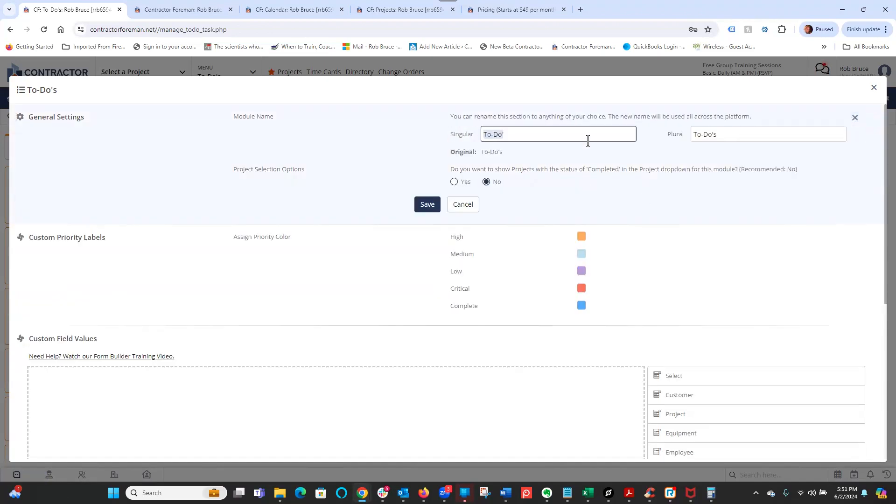
left_click(314, 176)
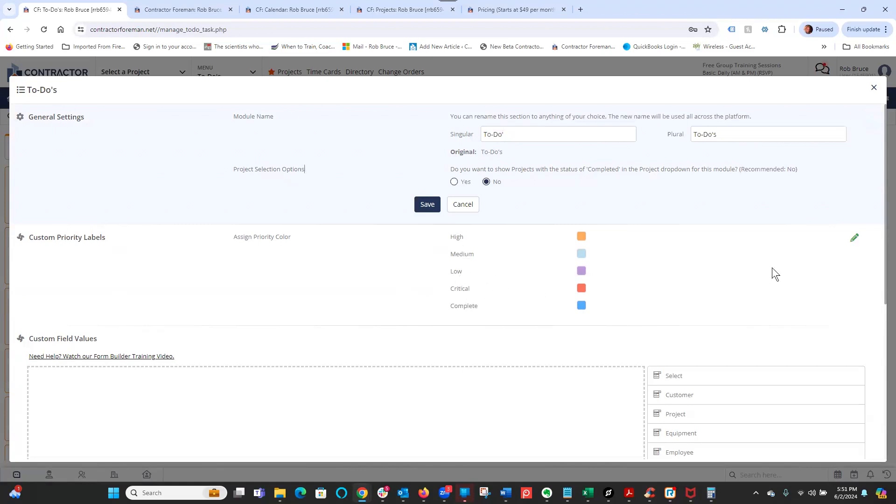
left_click(854, 238)
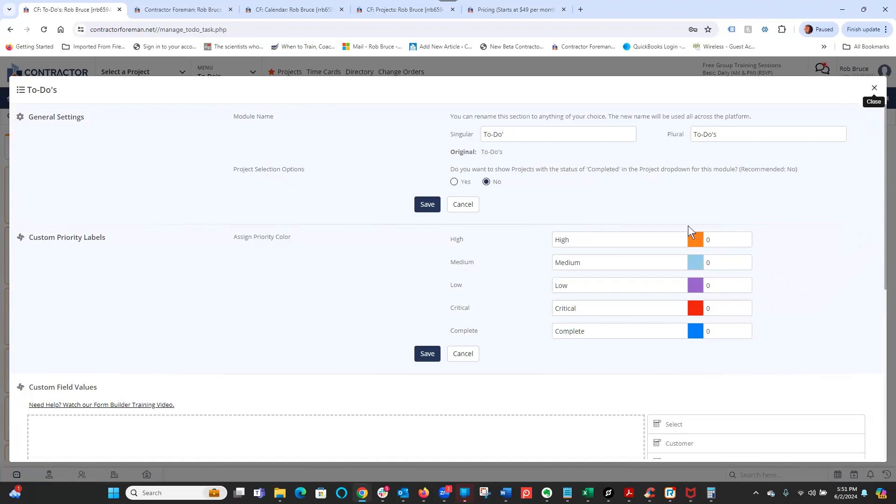
left_click(875, 90)
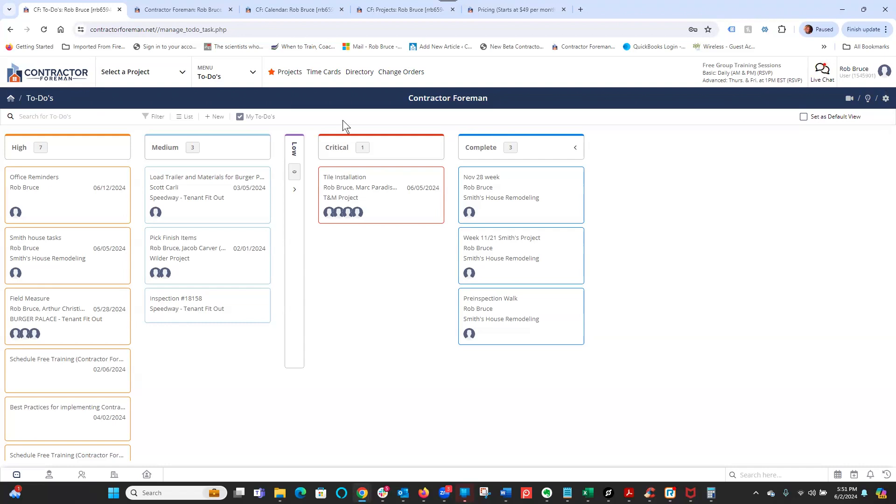
- Switch the To-Do's to list view and browse the Open, Completed and All tabs
left_click(184, 116)
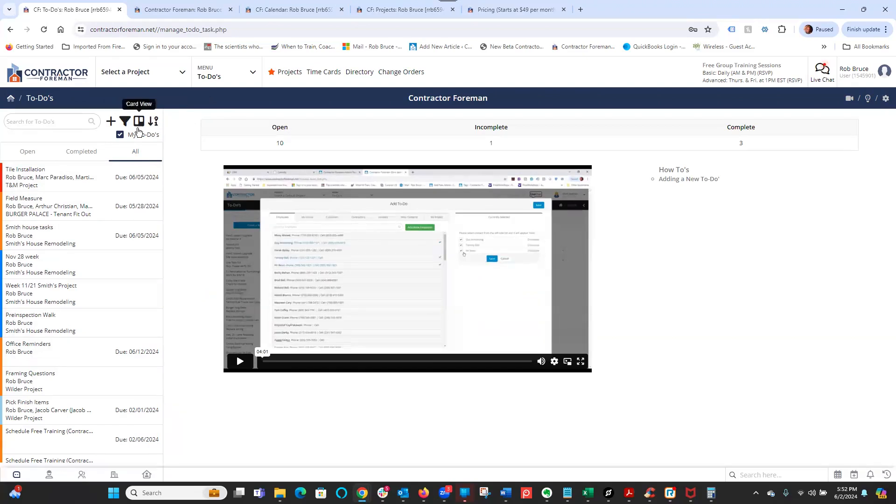
left_click(43, 117)
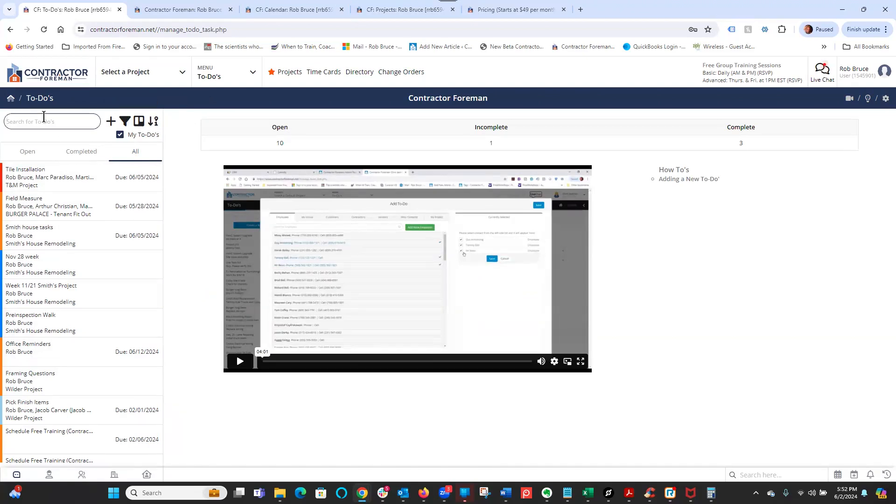
left_click(28, 155)
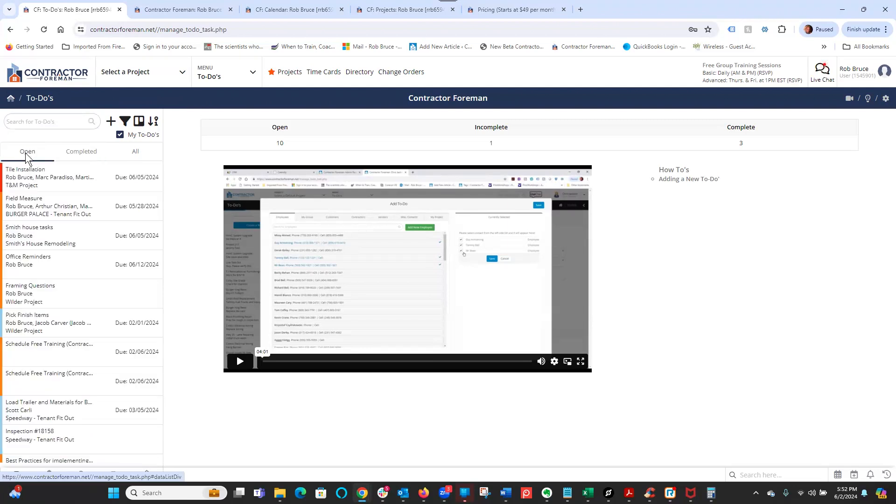
left_click(75, 153)
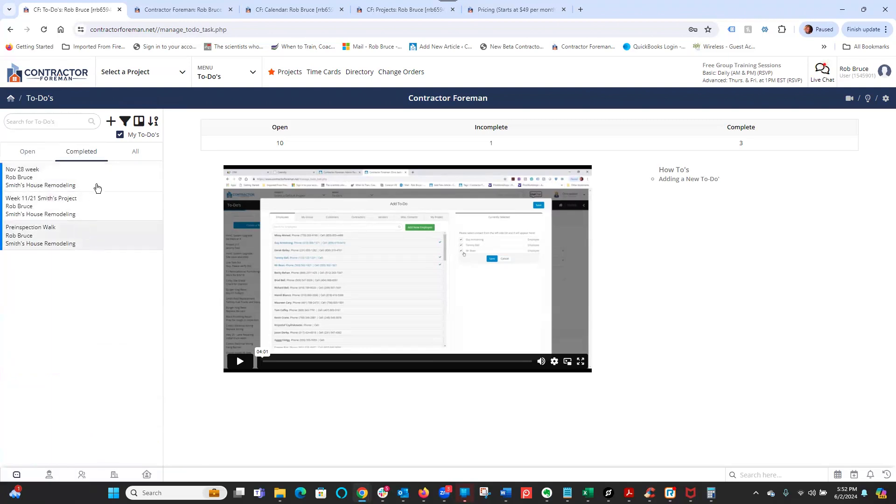
left_click(135, 154)
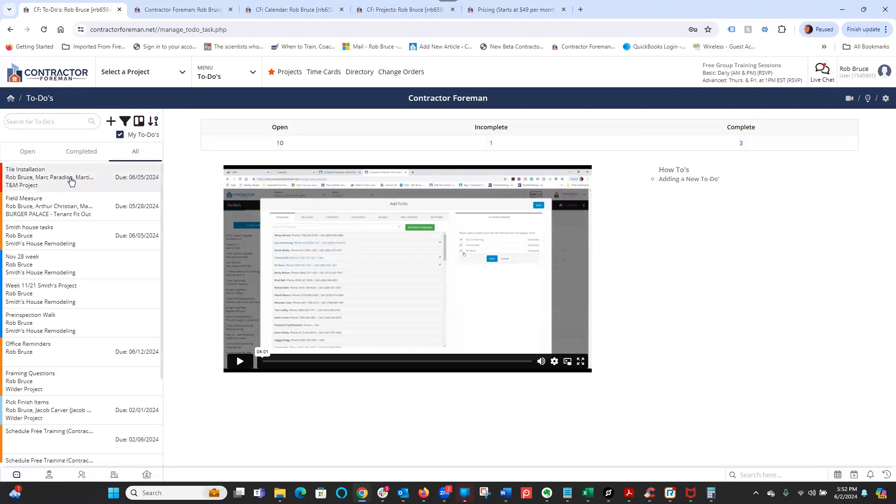
- Open the Tile Installation to-do for editing and review its project, task name, description, privacy options and checklist sections
left_click(70, 180)
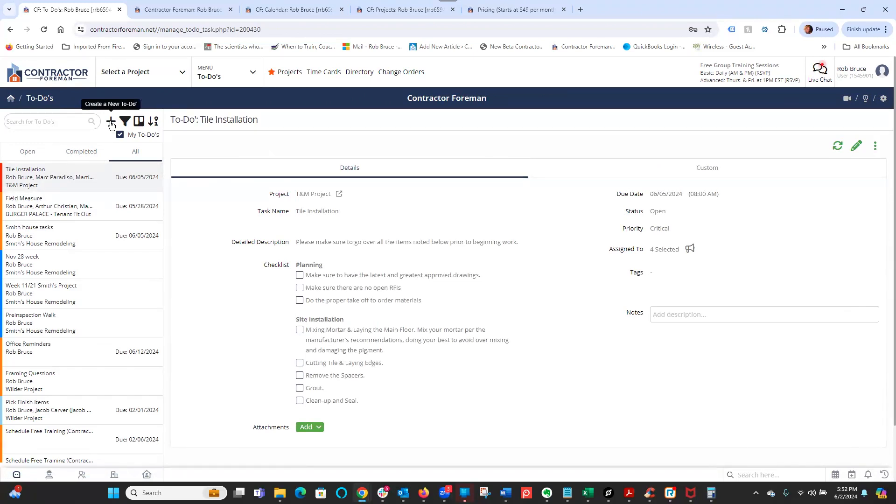
left_click(856, 145)
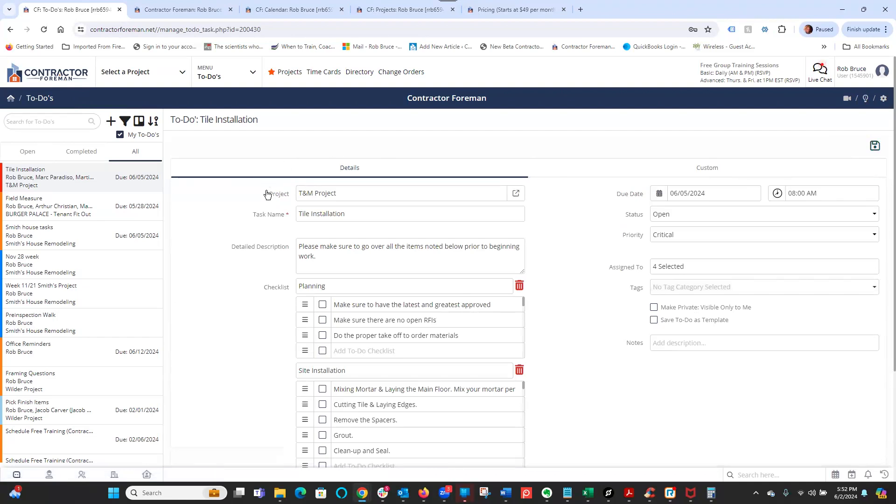
double_click(290, 196)
left_click_drag(665, 307, 765, 303)
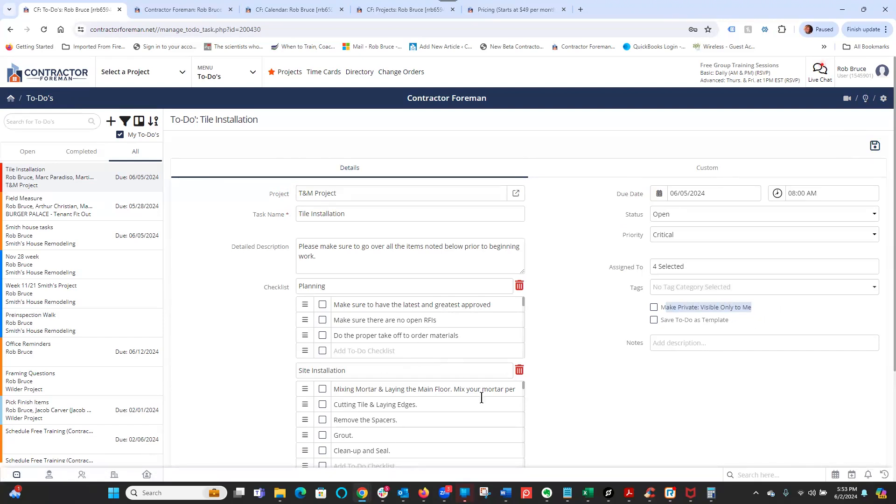
left_click(641, 306)
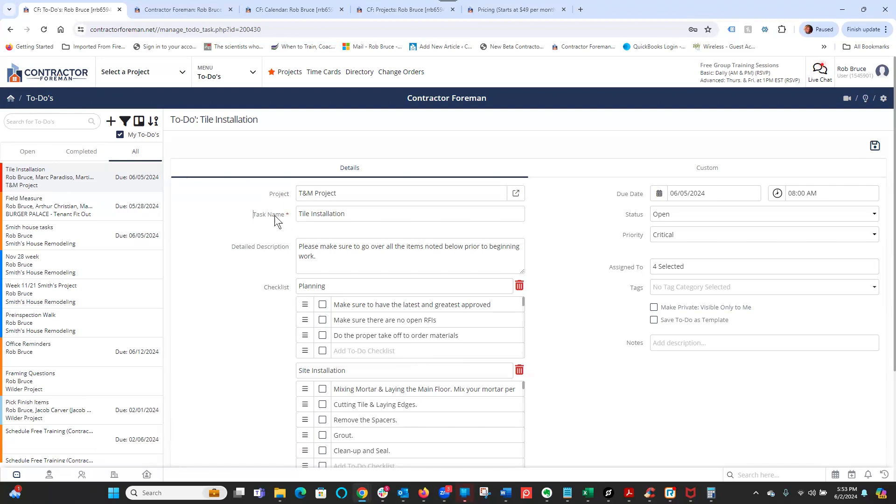
left_click_drag(350, 212, 268, 217)
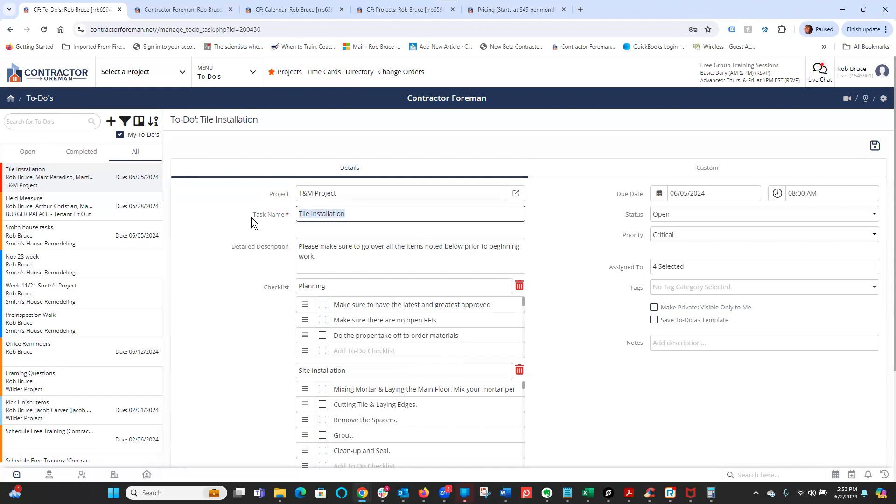
left_click_drag(235, 246, 284, 247)
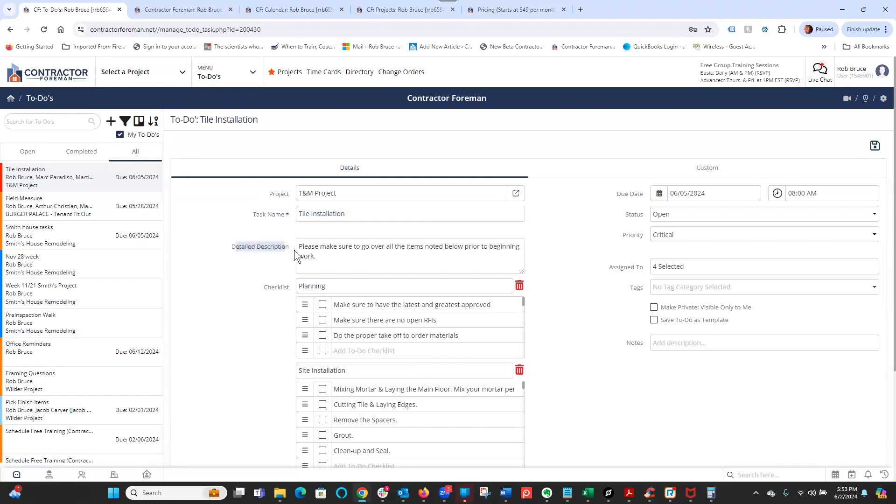
left_click(344, 263)
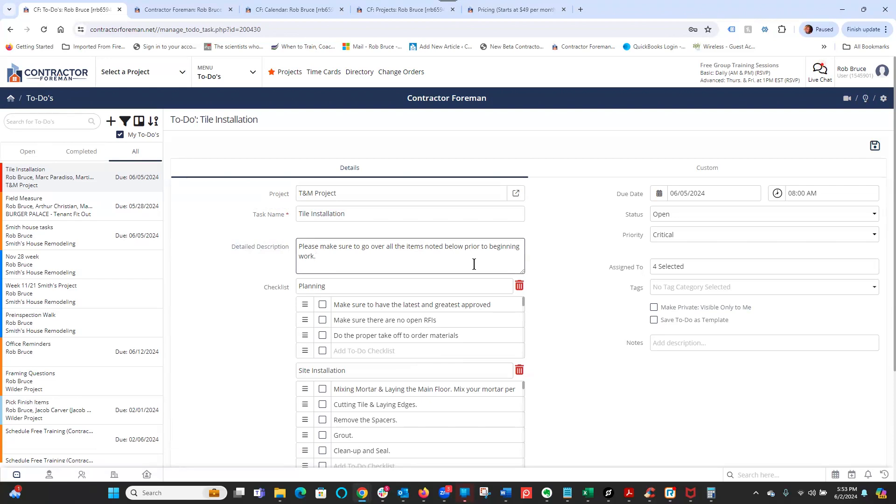
left_click_drag(262, 288, 286, 288)
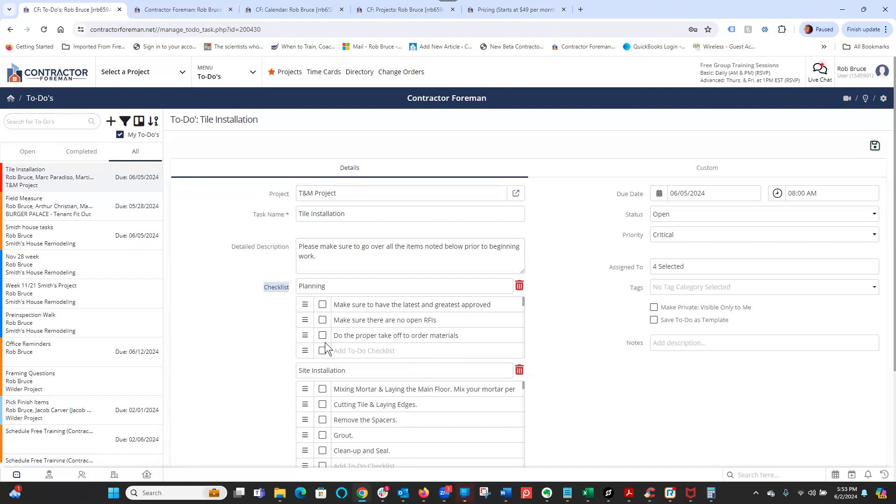
left_click_drag(346, 371, 290, 371)
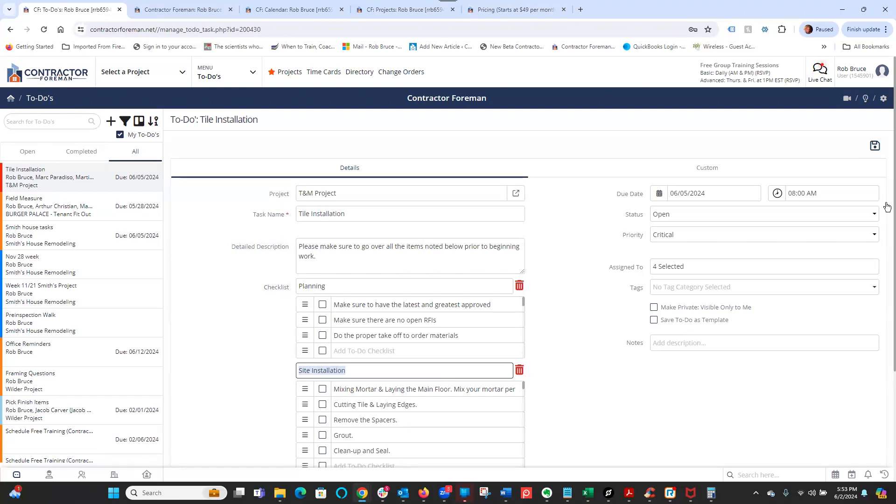
- Scroll through the to-do form and open the attachment options without adding anything
scroll(886, 238, "down", 2)
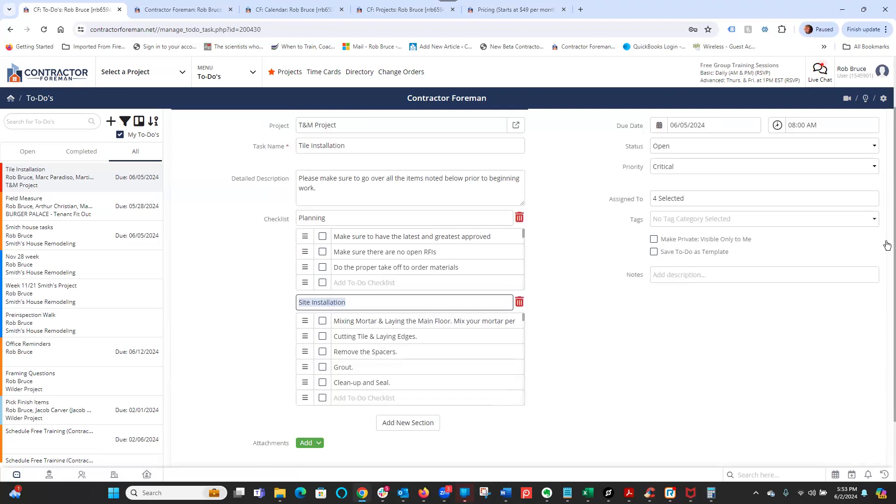
scroll(703, 355, "down", 1)
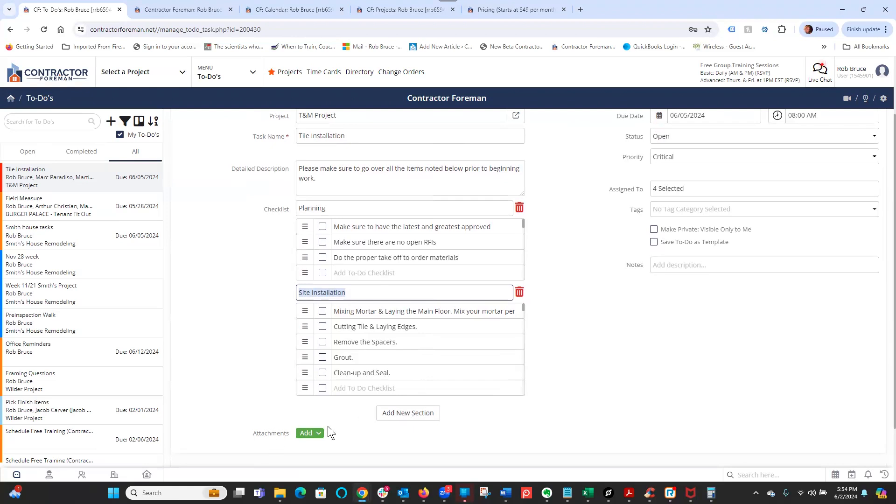
left_click(318, 435)
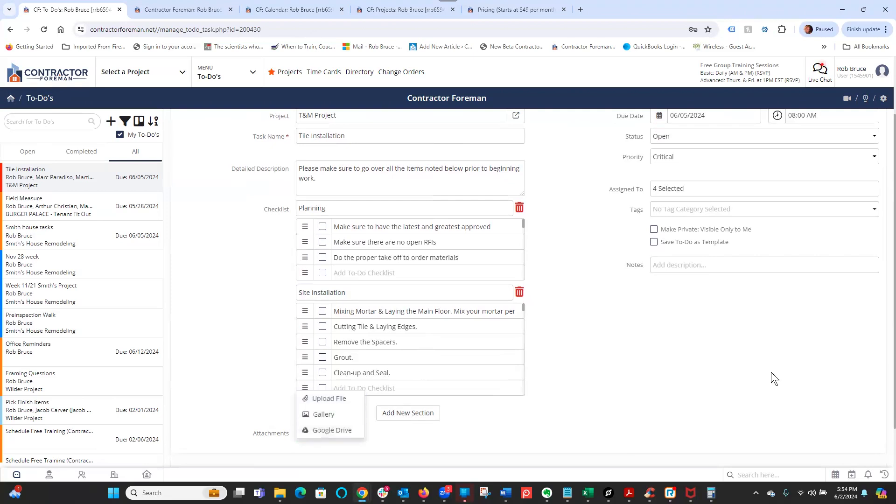
left_click(829, 357)
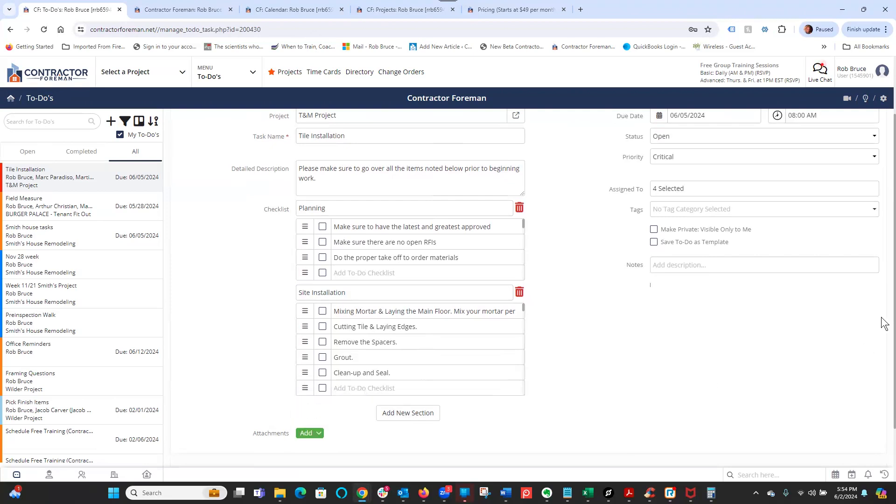
scroll(884, 254, "up", 2)
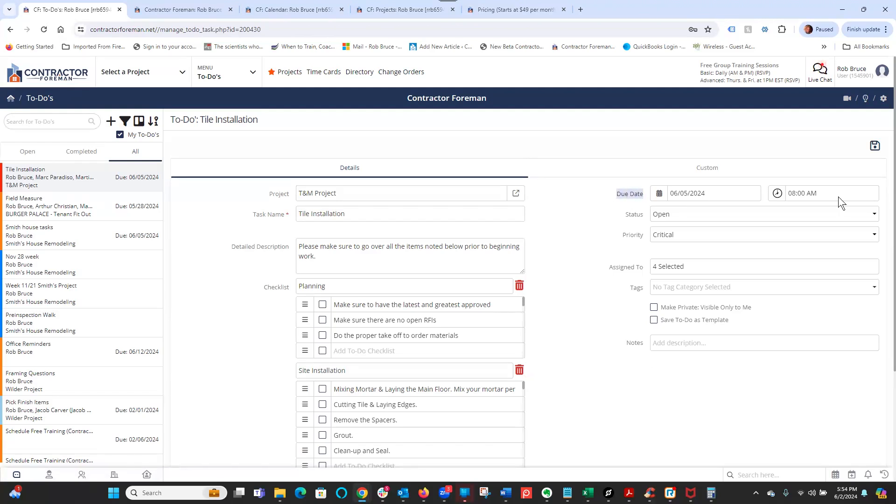
- Inspect the to-do's due time field and the available Status choices
left_click(792, 195)
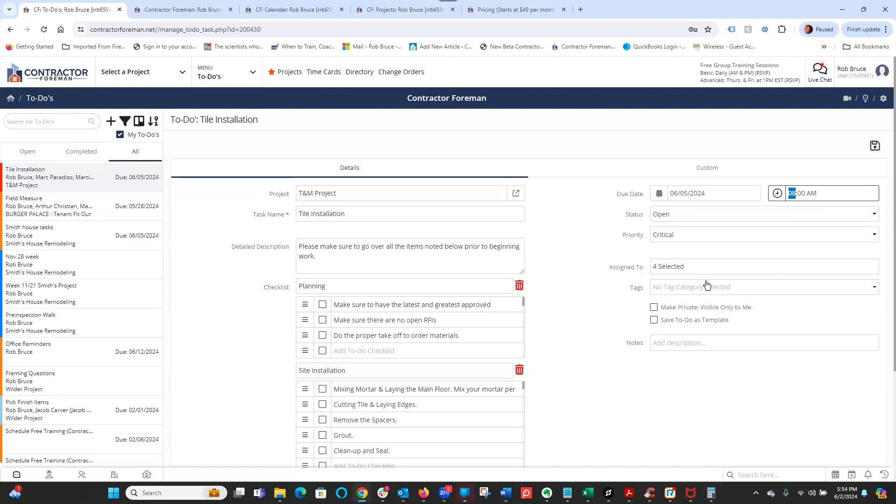
left_click_drag(628, 216, 639, 215)
left_click(664, 214)
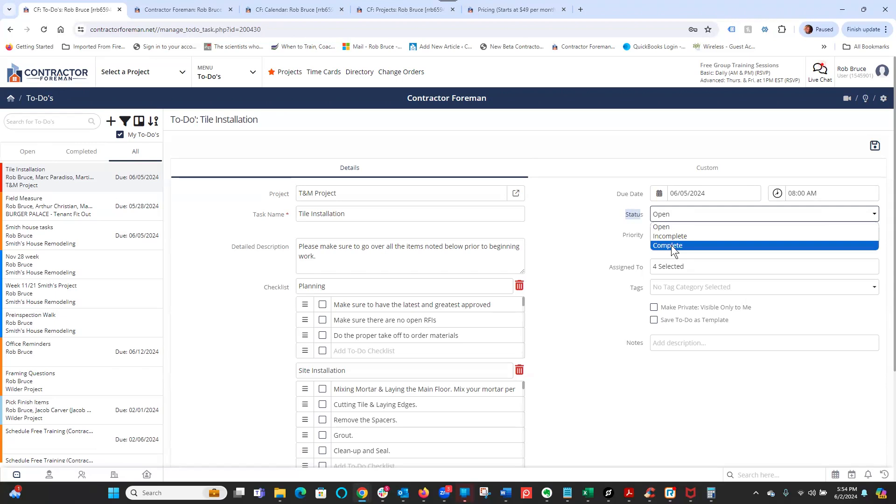
left_click(589, 253)
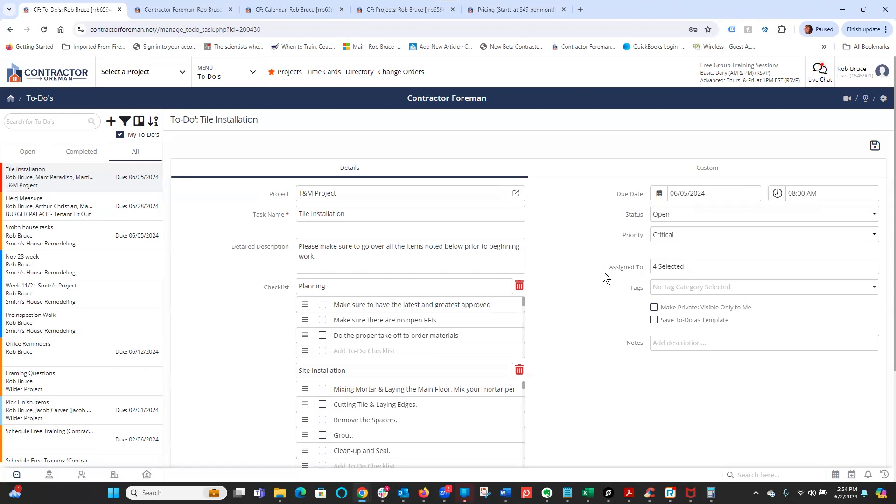
- Open the Assigned To contact picker, view the Customers list, and cancel the picker
left_click_drag(655, 273, 656, 274)
left_click(678, 266)
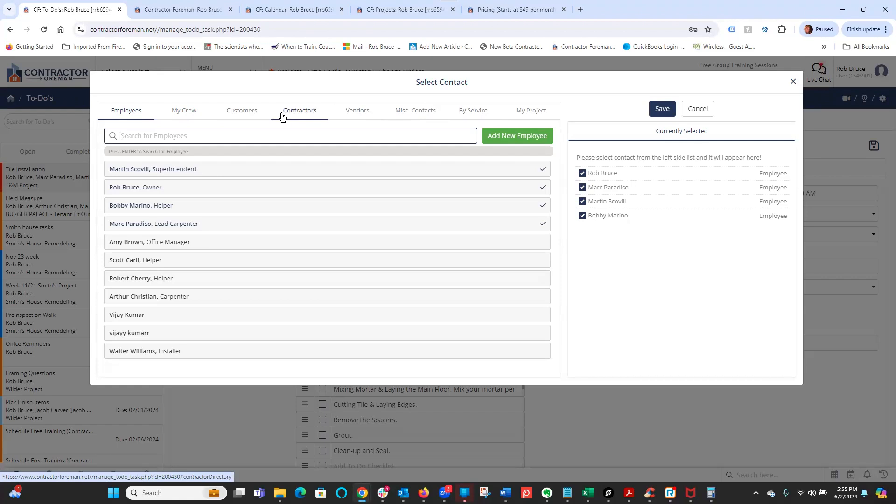
left_click(247, 113)
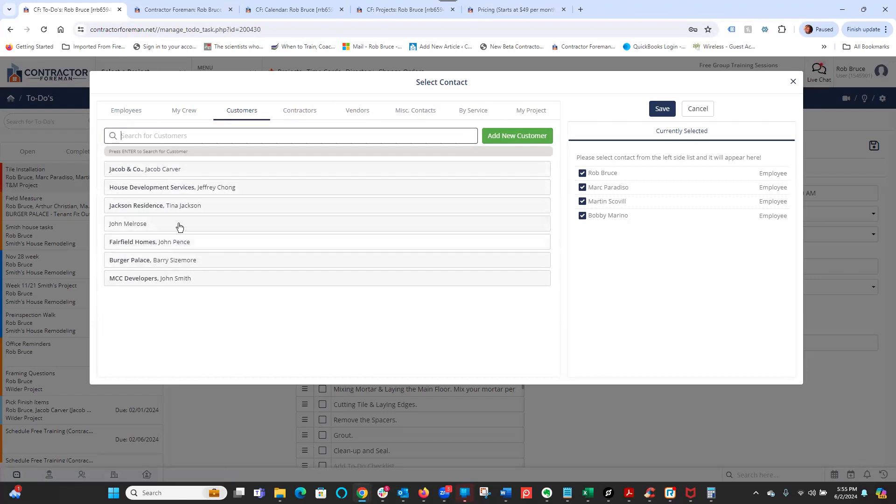
left_click(256, 85)
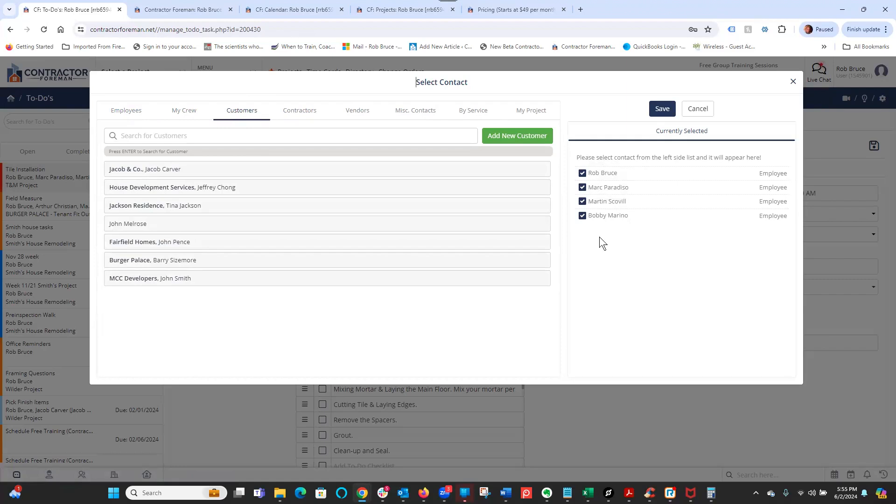
left_click(697, 109)
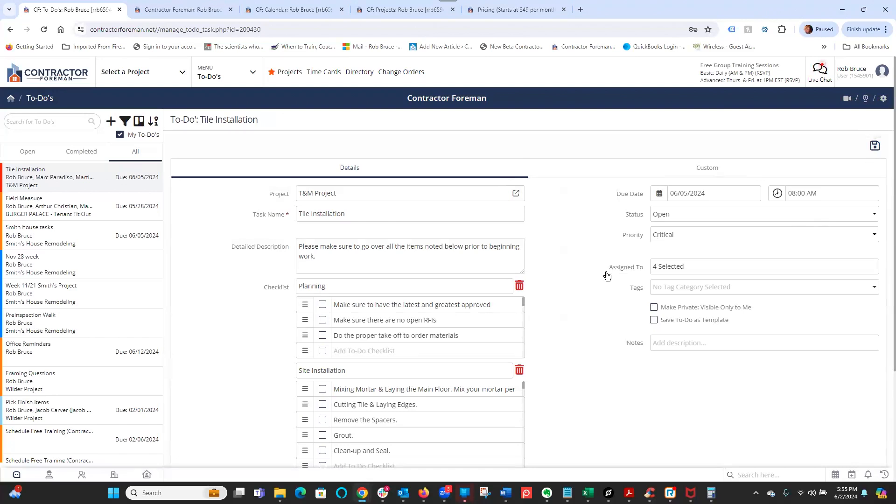
- Tag the Tile Installation to-do with Change Order and enable Save To-Do as Template
left_click_drag(609, 268, 645, 269)
left_click(676, 287)
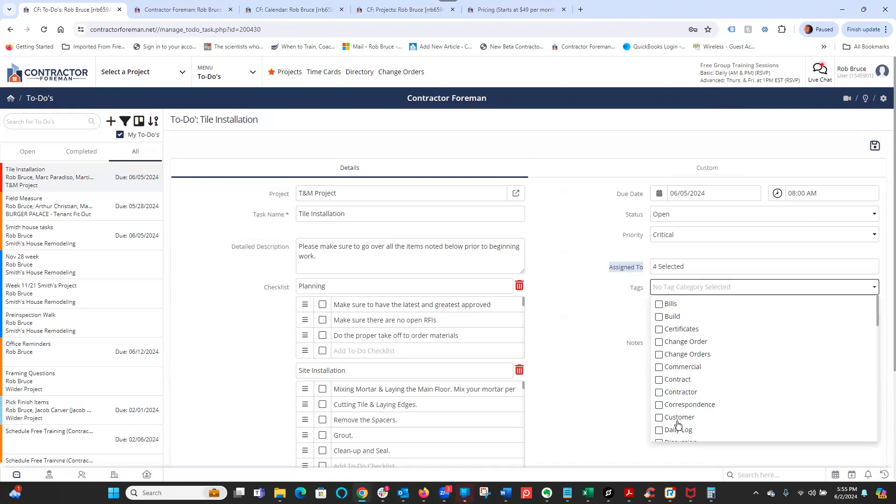
left_click(659, 345)
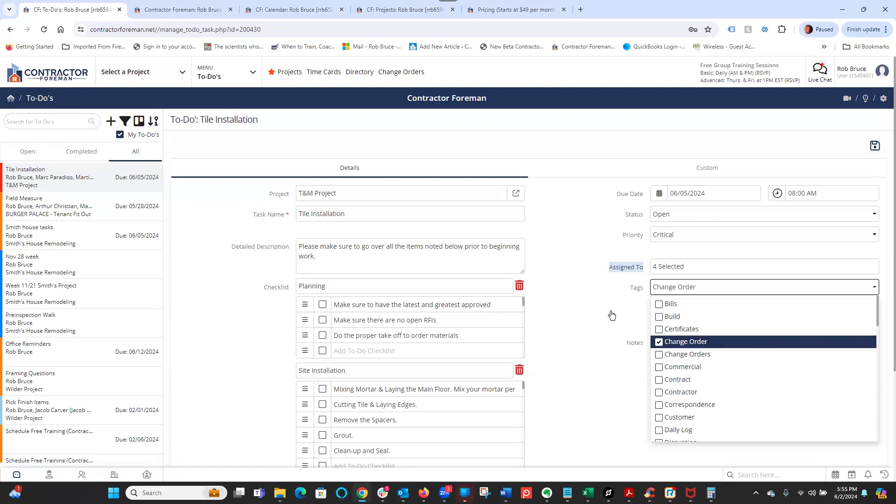
left_click(610, 314)
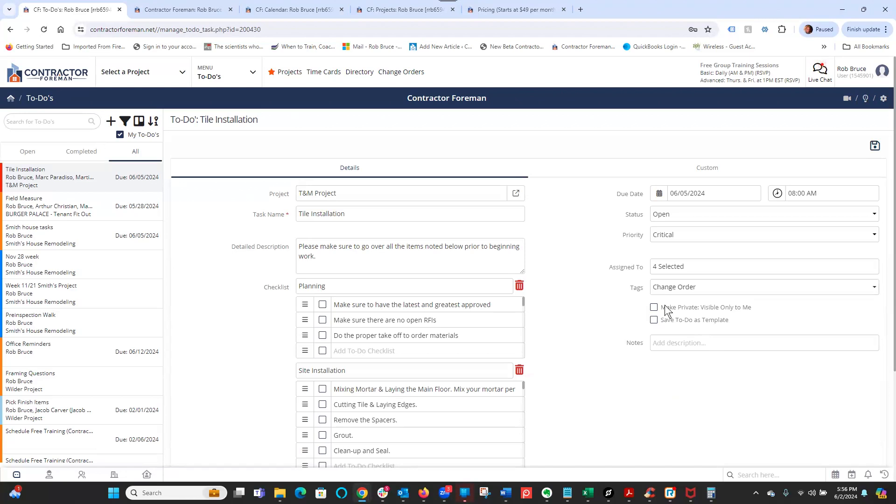
mouse_move(666, 307)
left_mouse_down()
mouse_move(756, 312)
mouse_move(665, 323)
left_mouse_up()
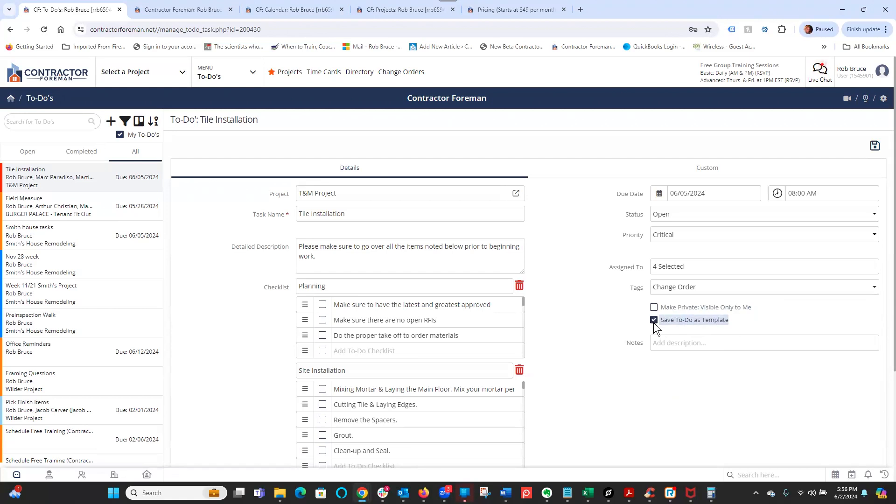
left_click(758, 320)
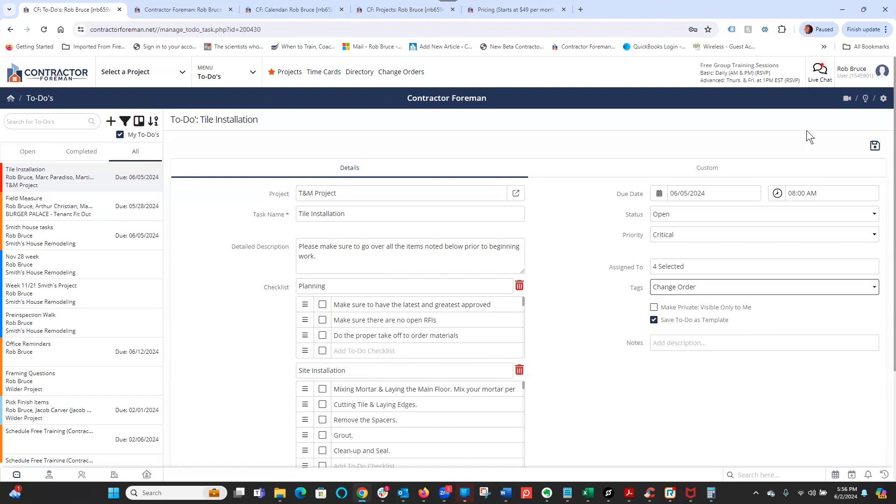
- View the to-do's Custom fields tab, return to Details, and save the edited to-do
left_click(707, 169)
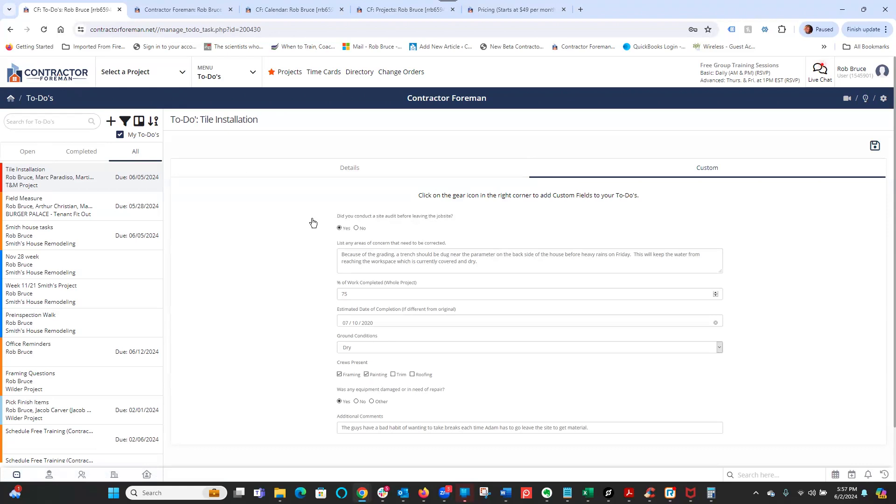
left_click(171, 116)
left_click(238, 119, "shift")
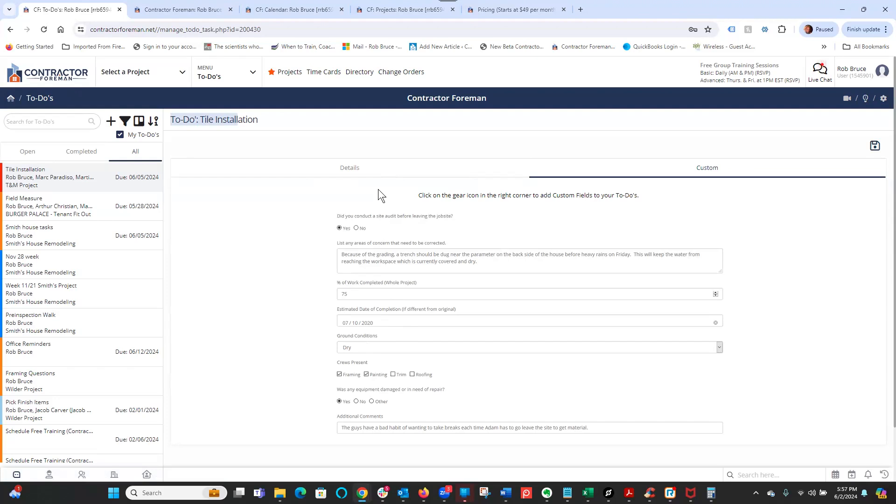
left_click(352, 169)
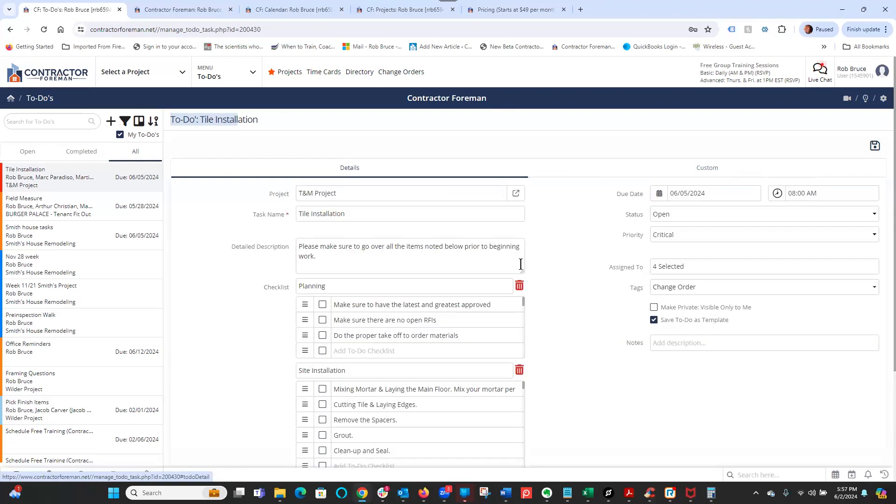
left_click(874, 146)
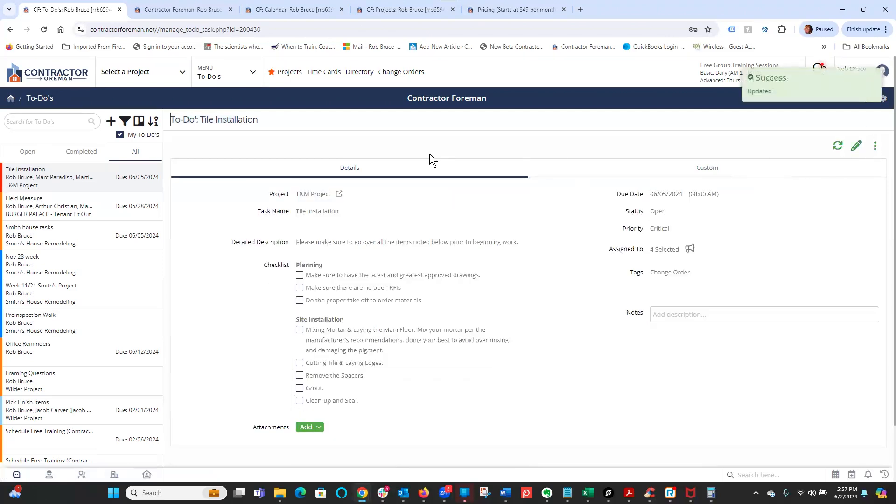
- Switch to the Dashboard tab and view the To-Do's list in the to-do widget
left_click(179, 10)
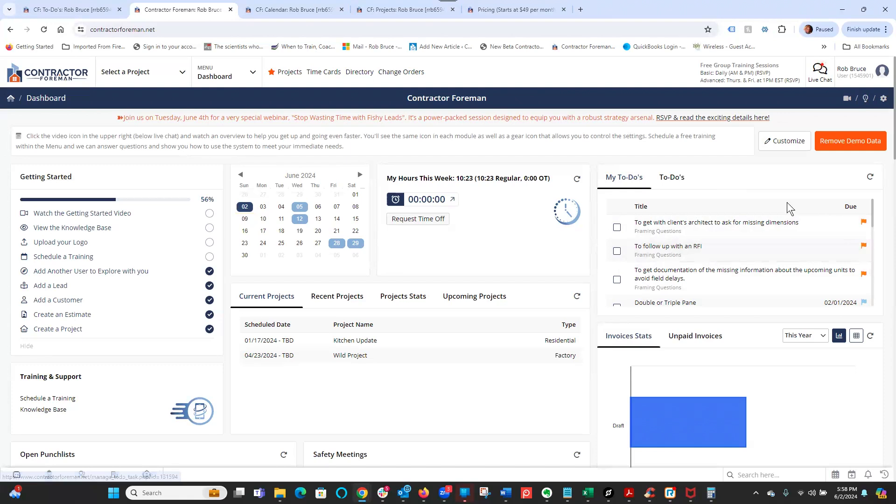
left_click(690, 168)
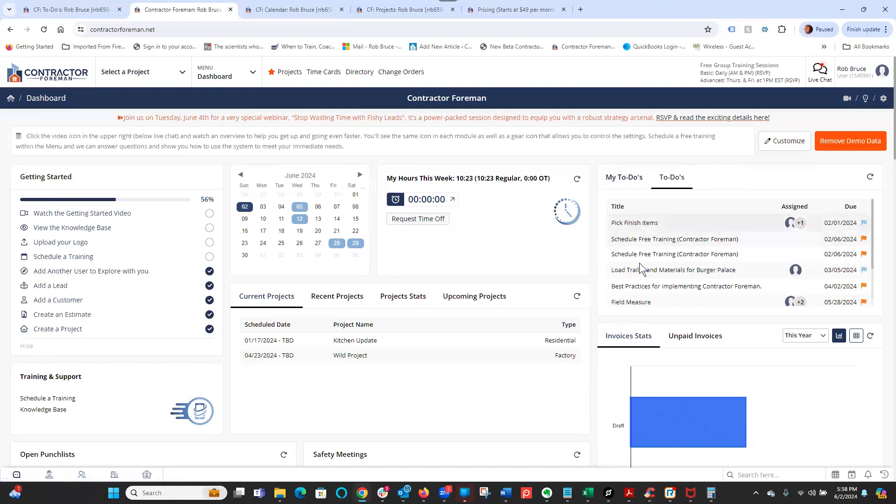
mouse_move(795, 226)
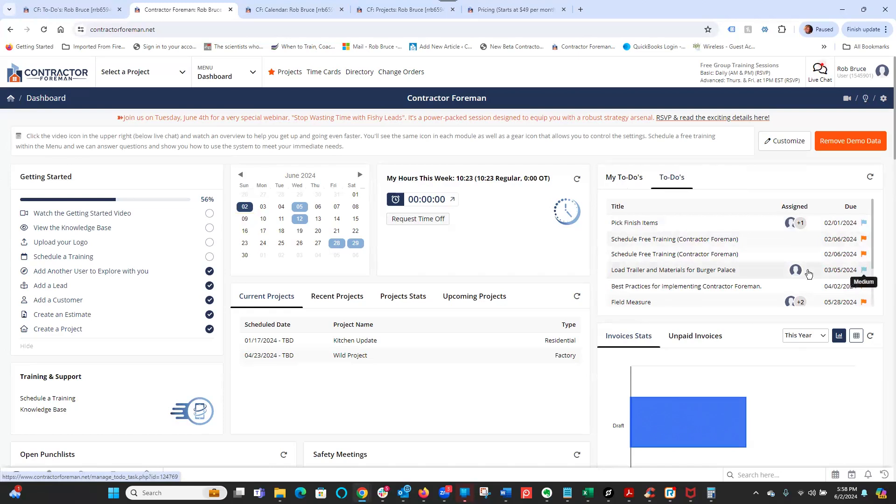
- Switch to the Calendar tab and open the Smith house tasks to-do entry on June 5, then close it
left_click(285, 9)
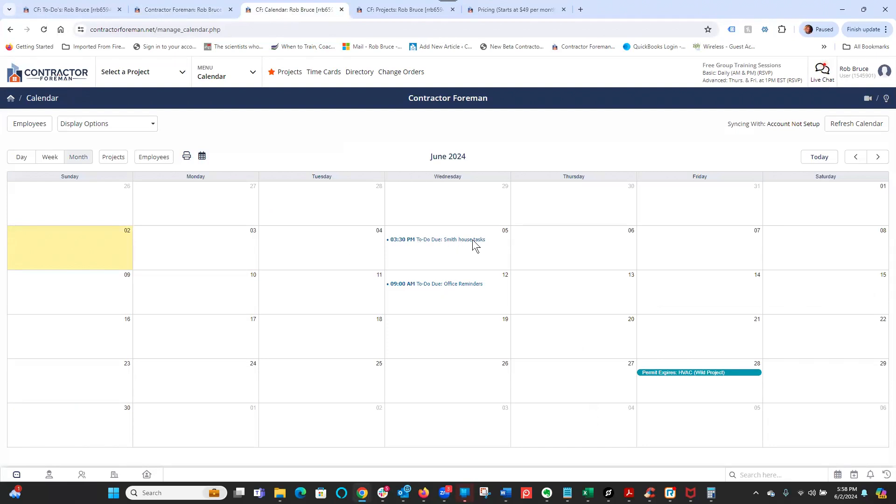
left_click(437, 239)
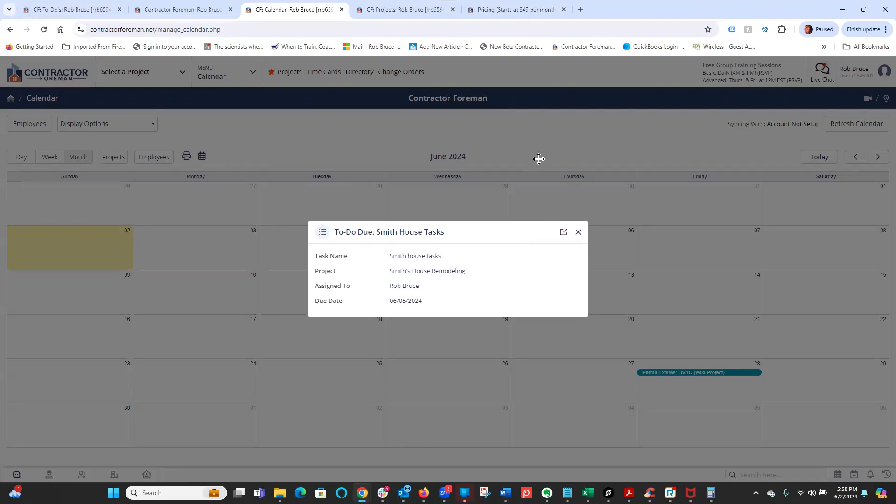
left_click(599, 128)
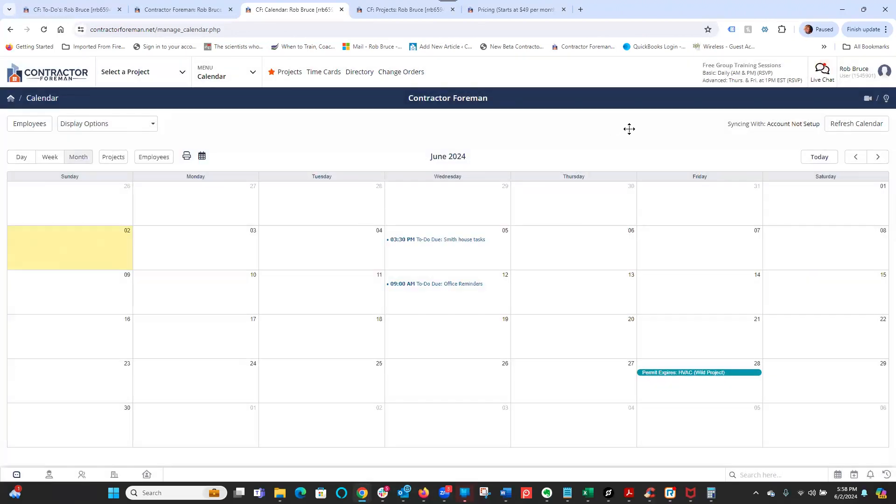